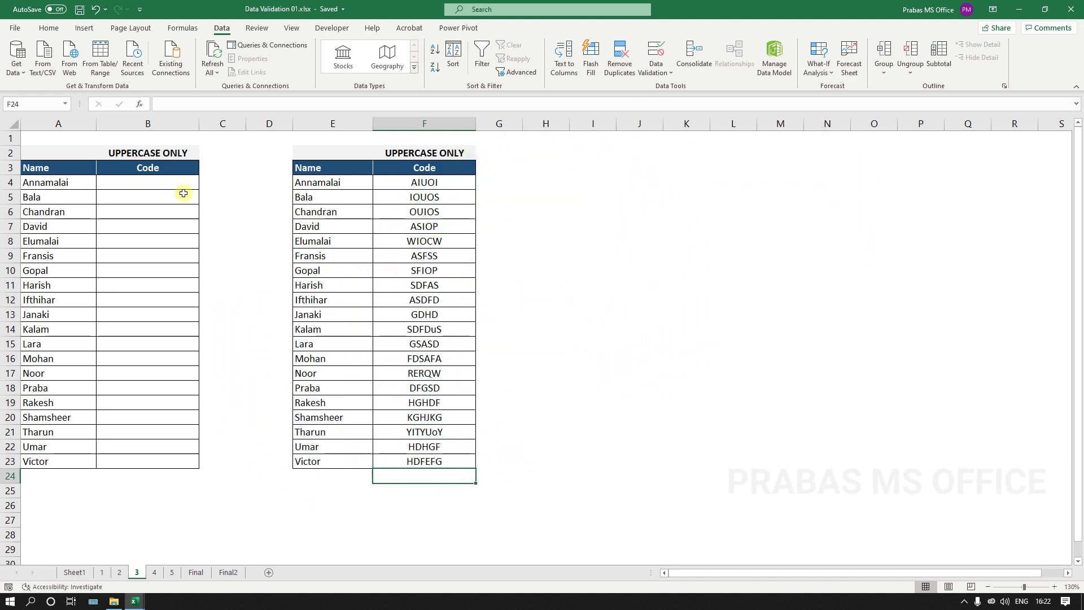
Step: Open Data Validation for the code cells B4:B23 and set the allowed criteria to Custom
left_click_drag(182, 185, 177, 454)
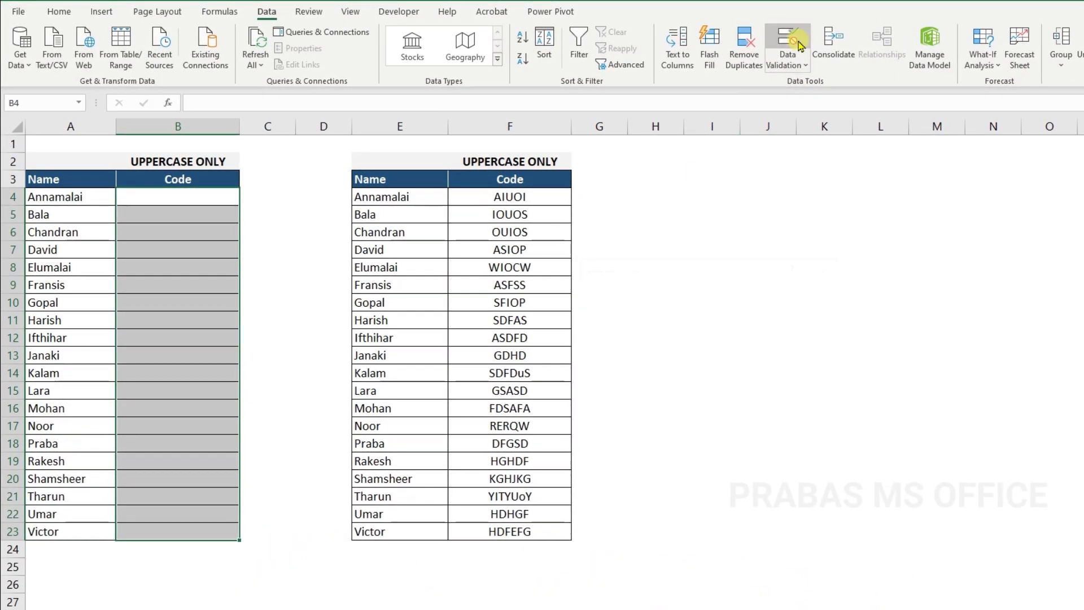
left_click(799, 45)
left_click_drag(645, 263, 410, 264)
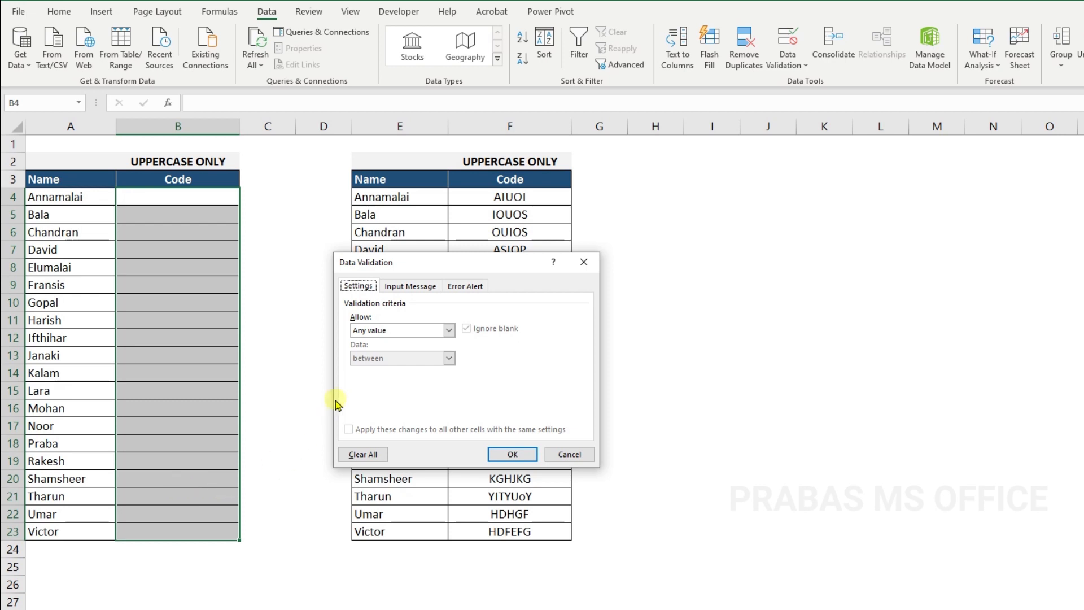
left_click(377, 330)
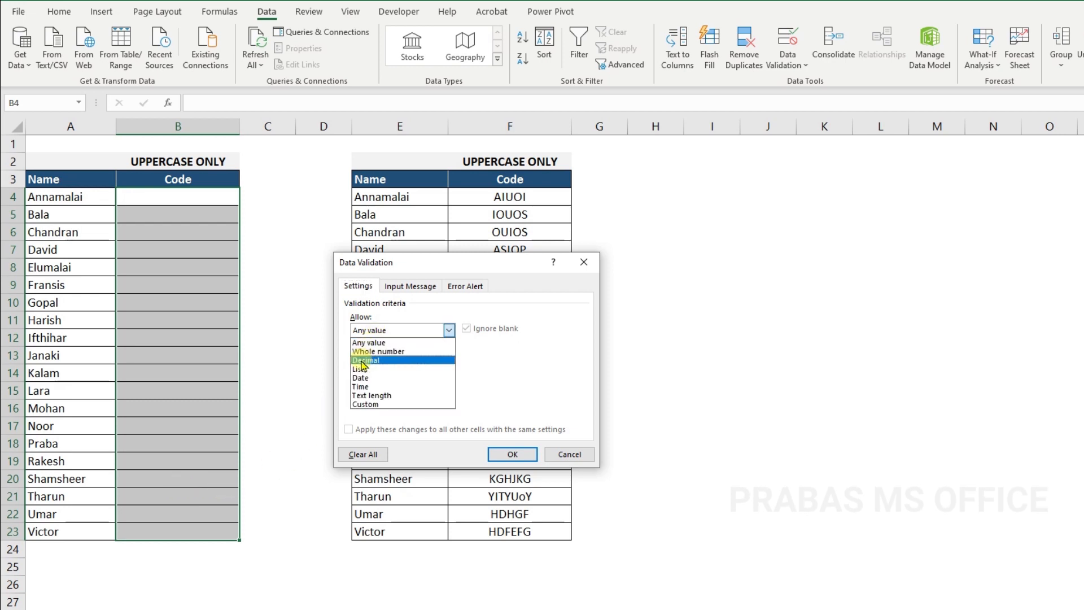
left_click(371, 404)
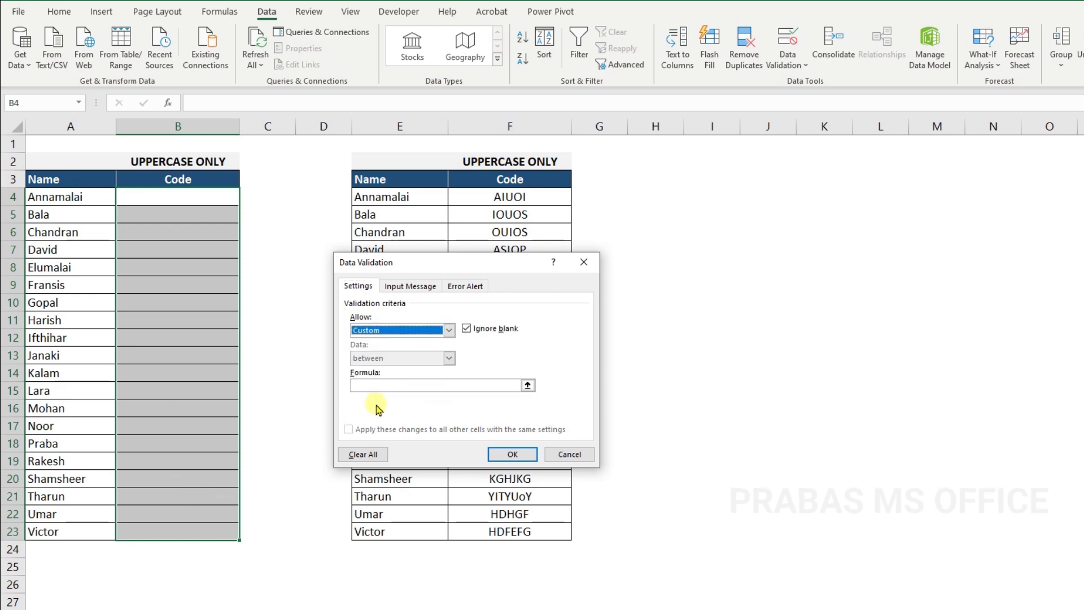
Step: Enter the validation formula =exact(B4,upper(B4)) and apply the rule to the selected code cells
left_click(379, 386)
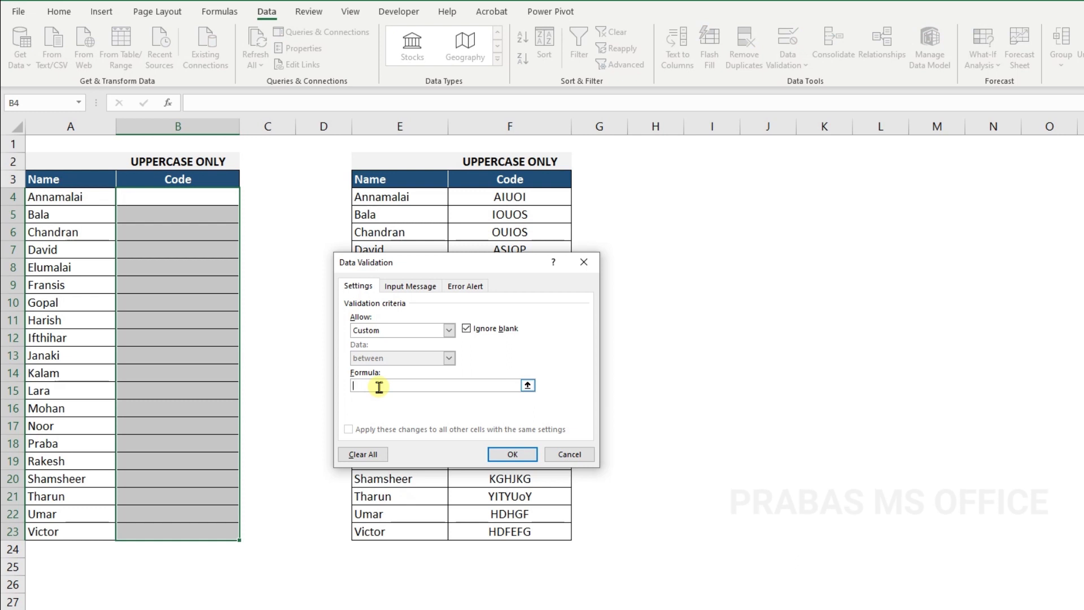
type("=")
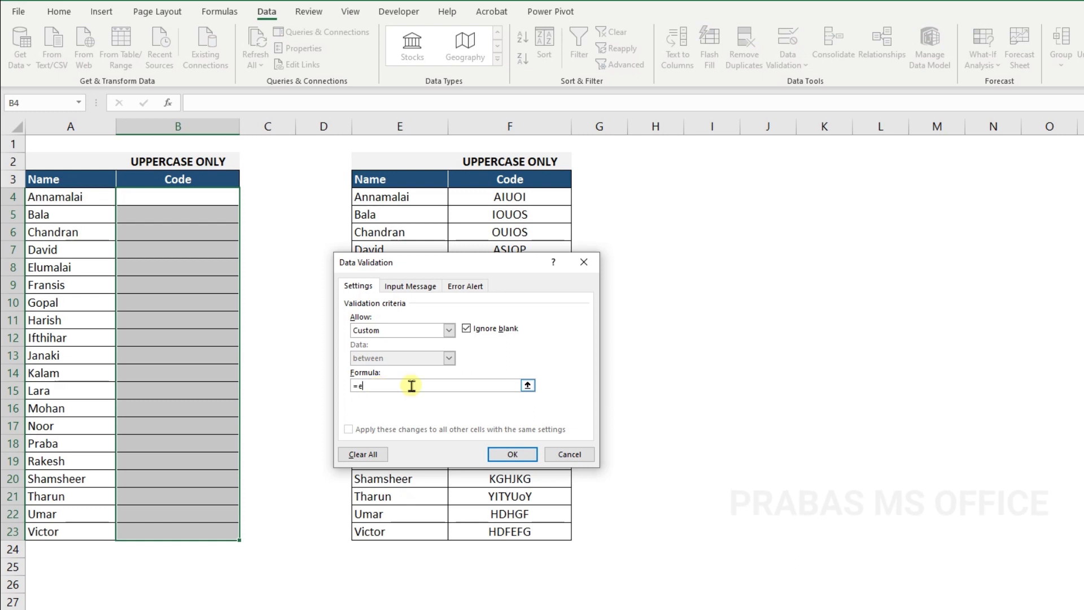
type("exact(")
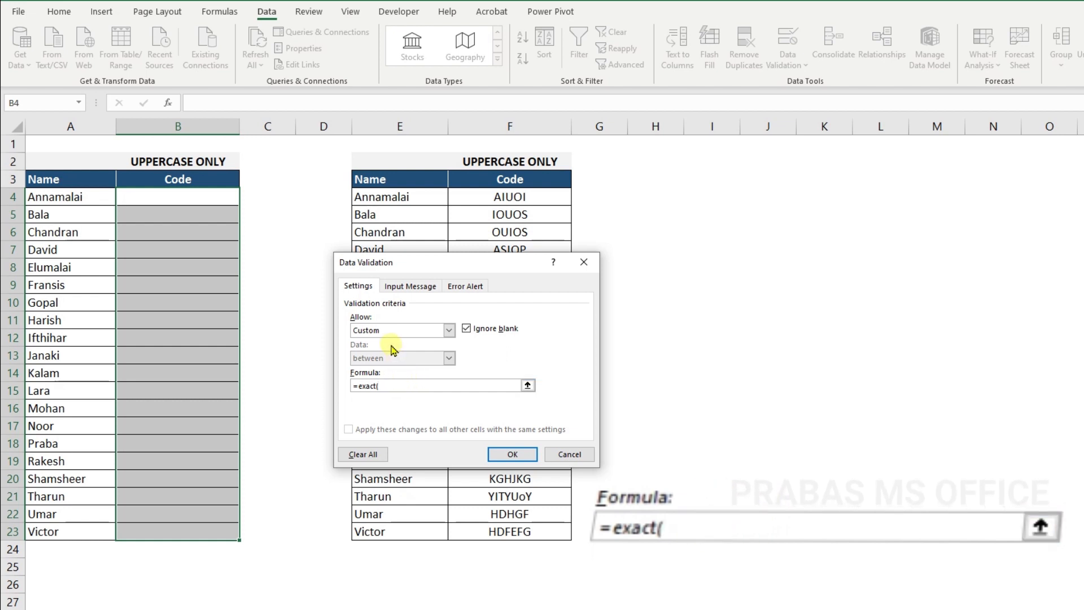
left_click(188, 196)
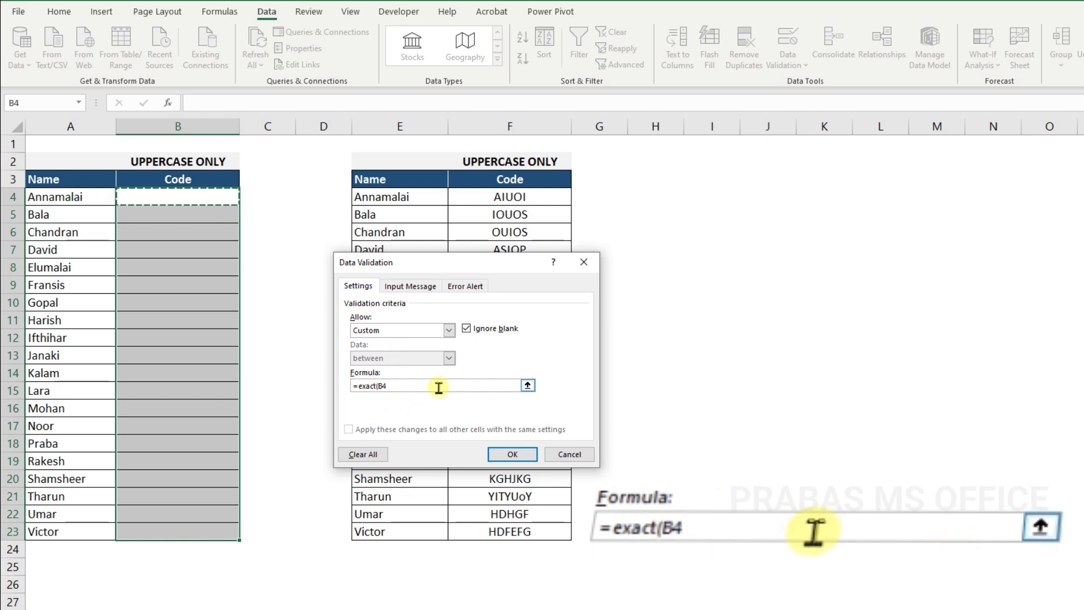
type(",")
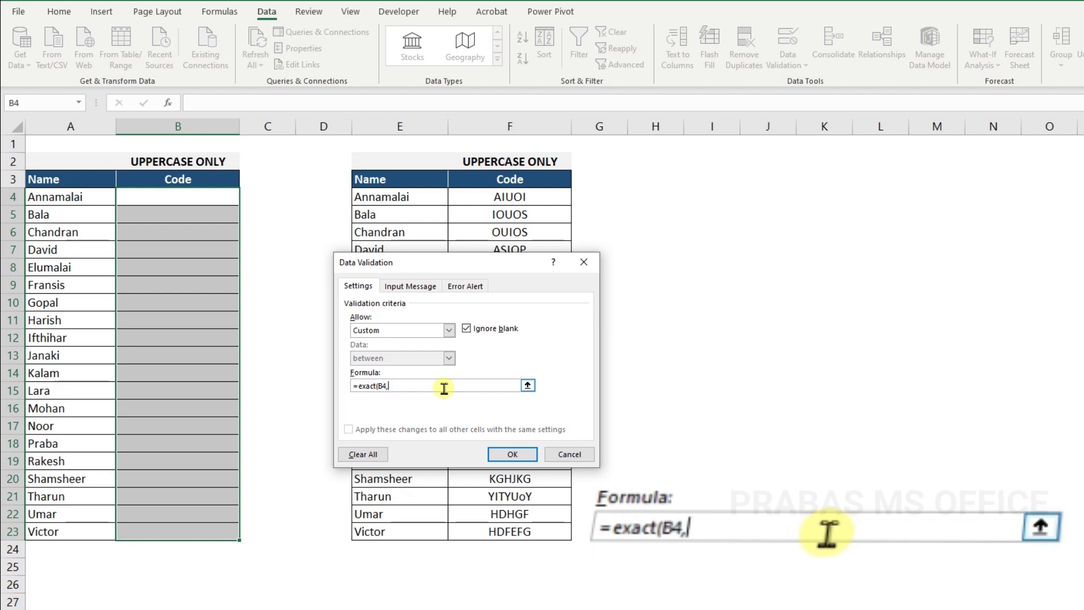
type("upp")
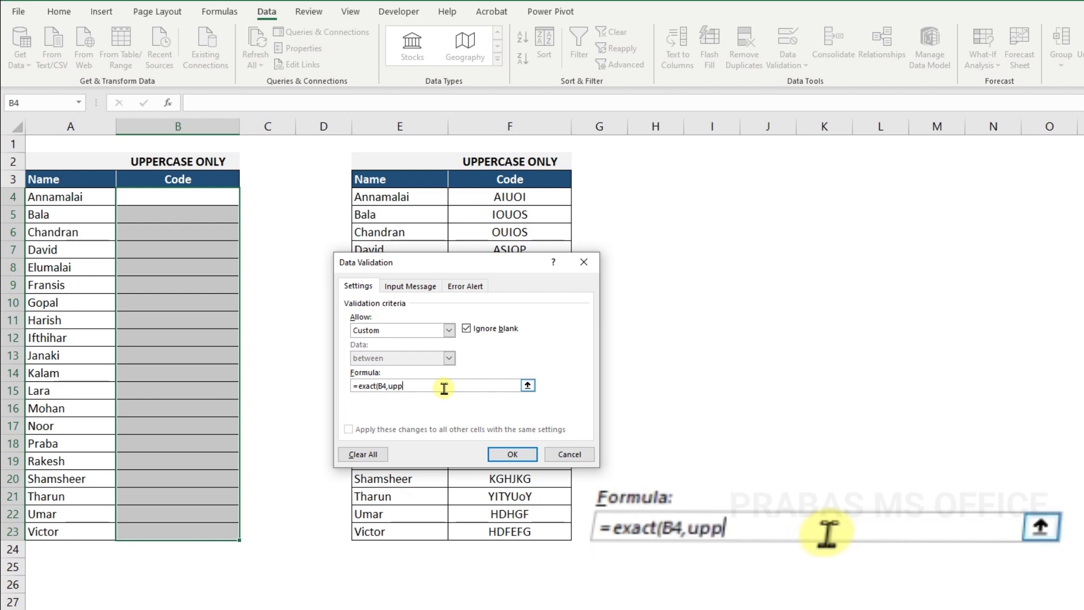
type("er(")
left_click(225, 198)
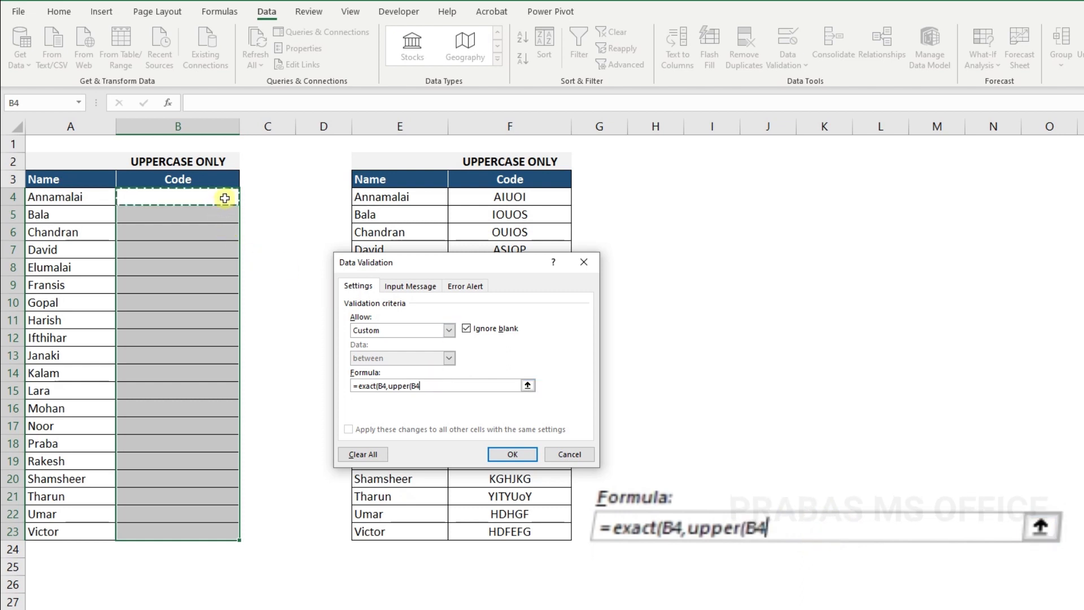
type("))")
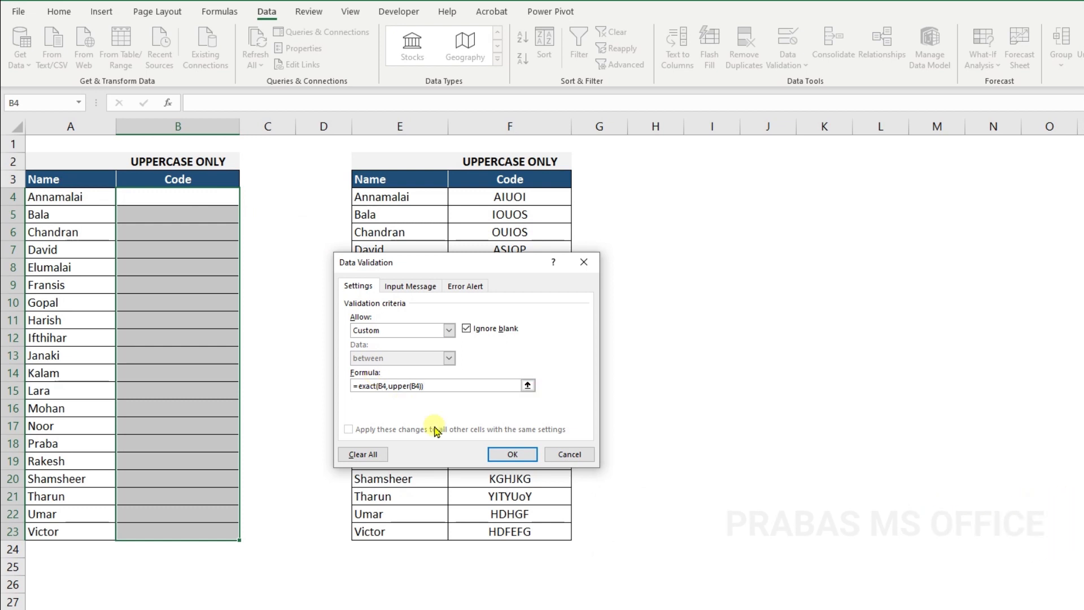
left_click(509, 453)
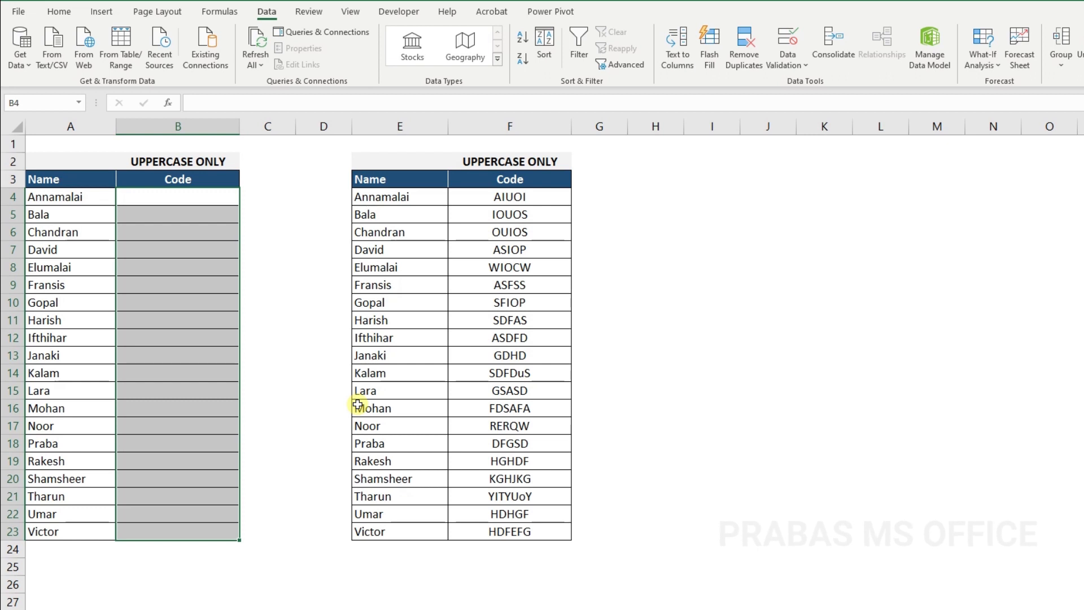
Step: Test the validation rule by trying to enter lowercase "india" in cell B4, and cancel the entry
left_click(195, 202)
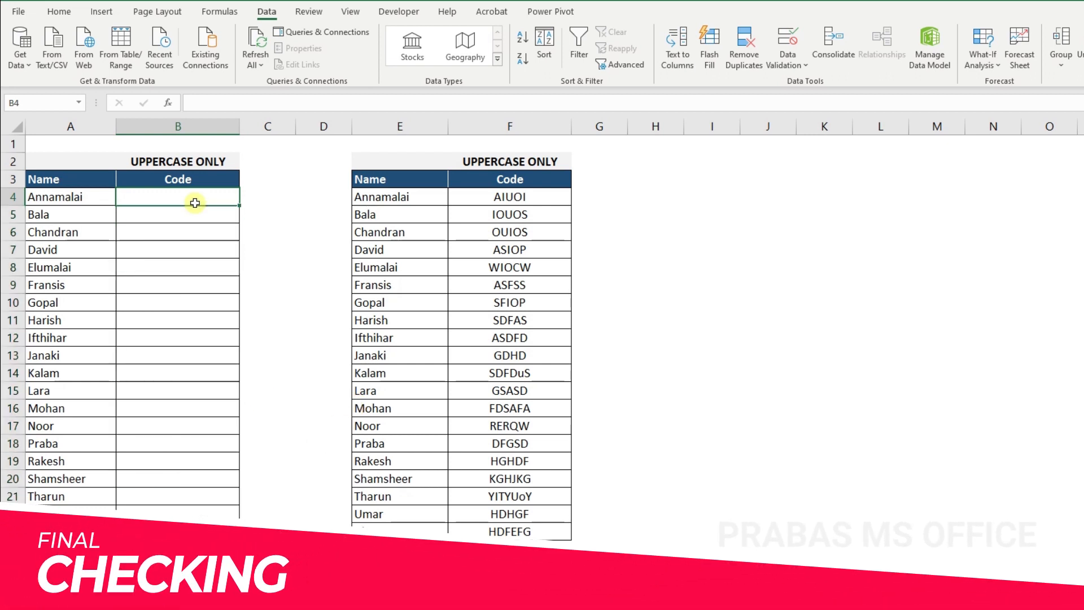
type("india")
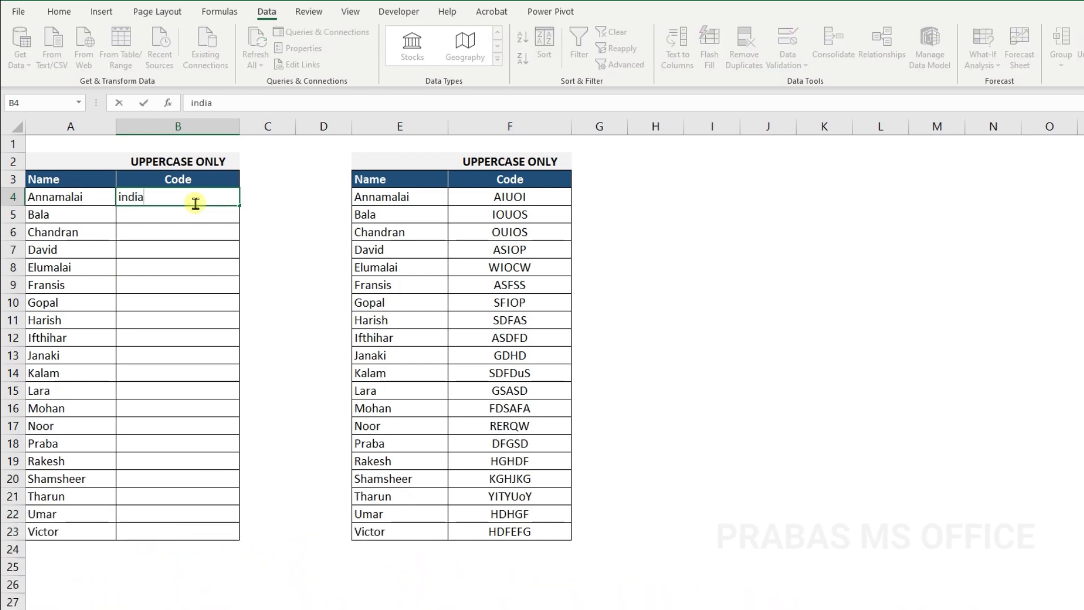
key("Return")
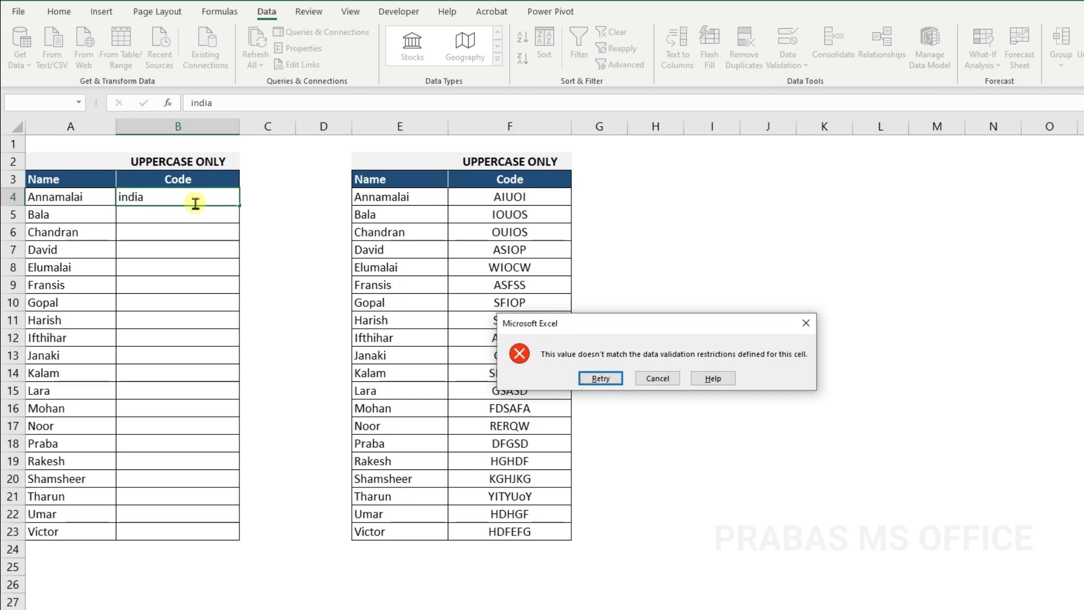
key("Escape")
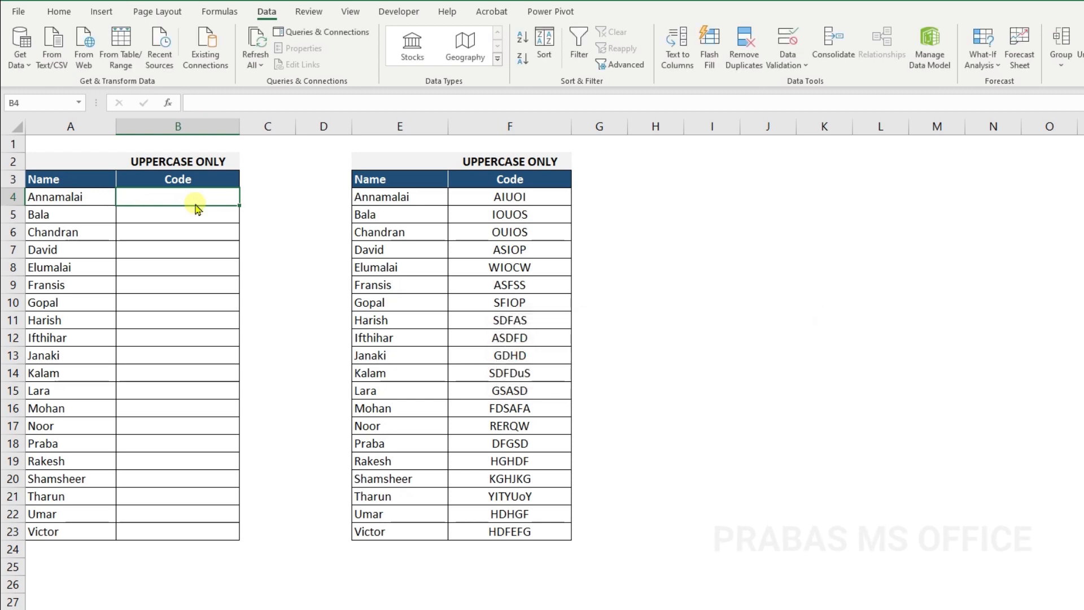
Step: Enter the uppercase codes INDIA in cell B4 and CHINA in cell B13
type("INDIA")
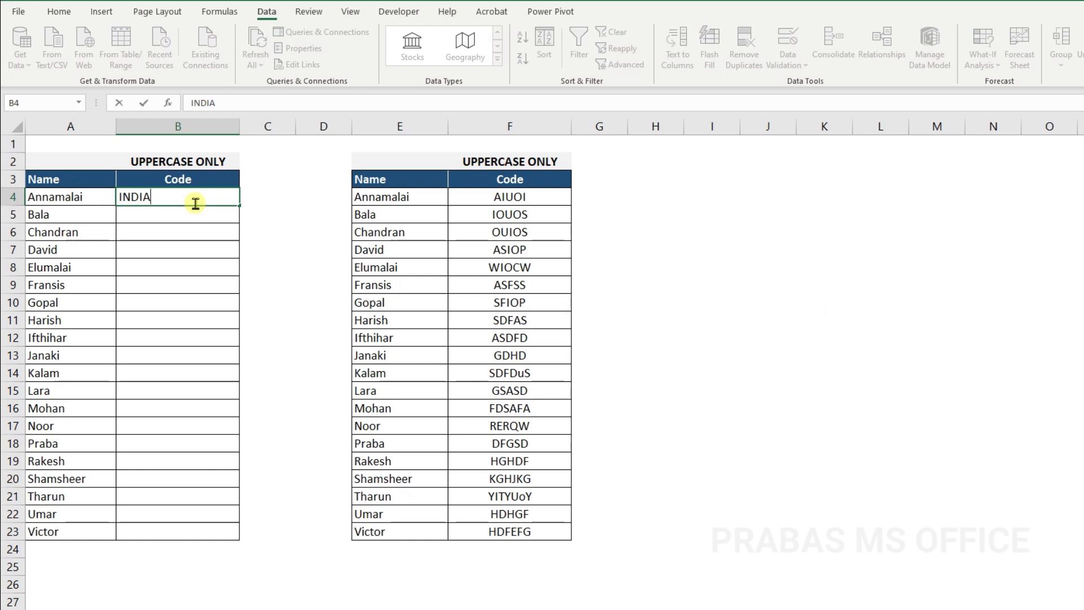
key("Return")
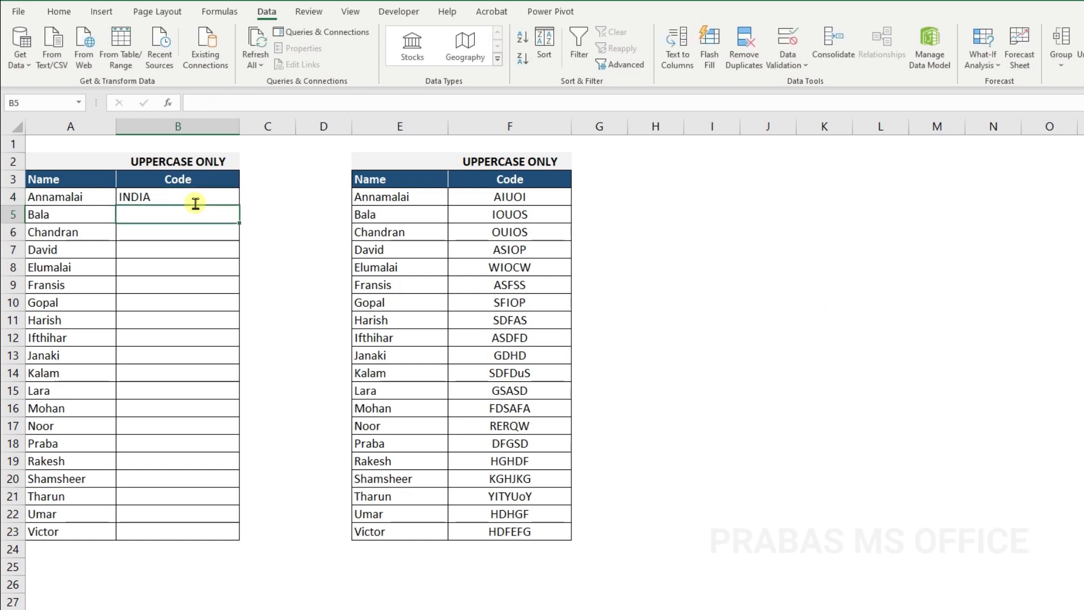
left_click(173, 350)
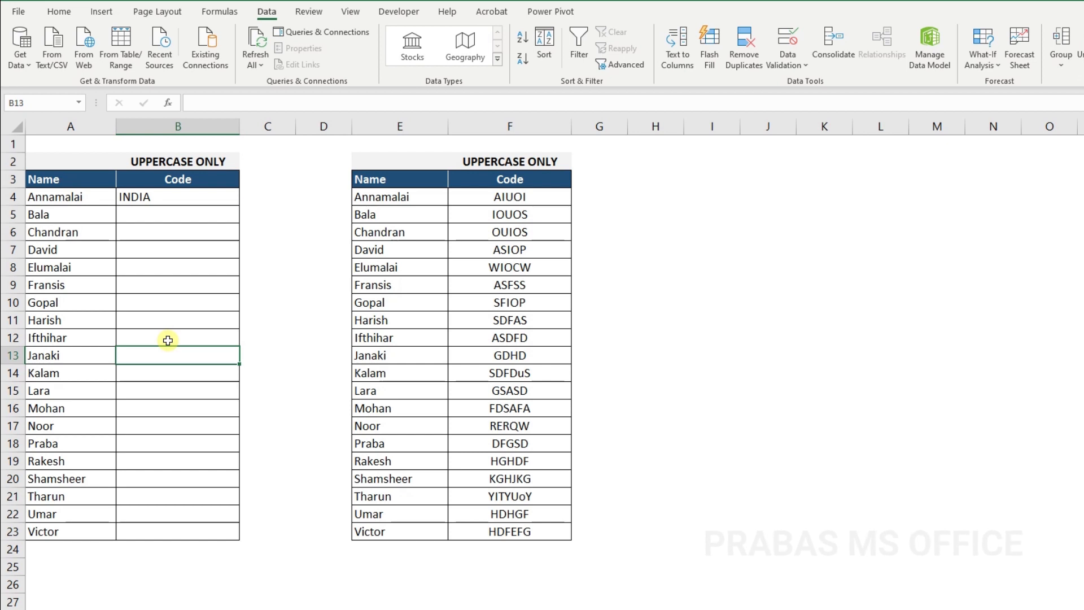
type("CHINA")
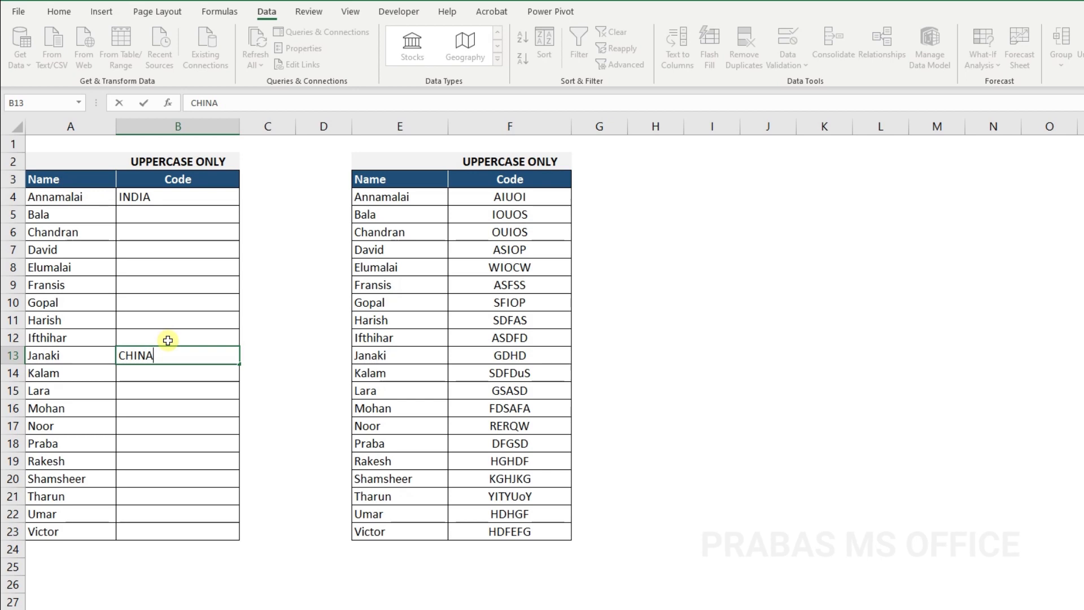
key("Return")
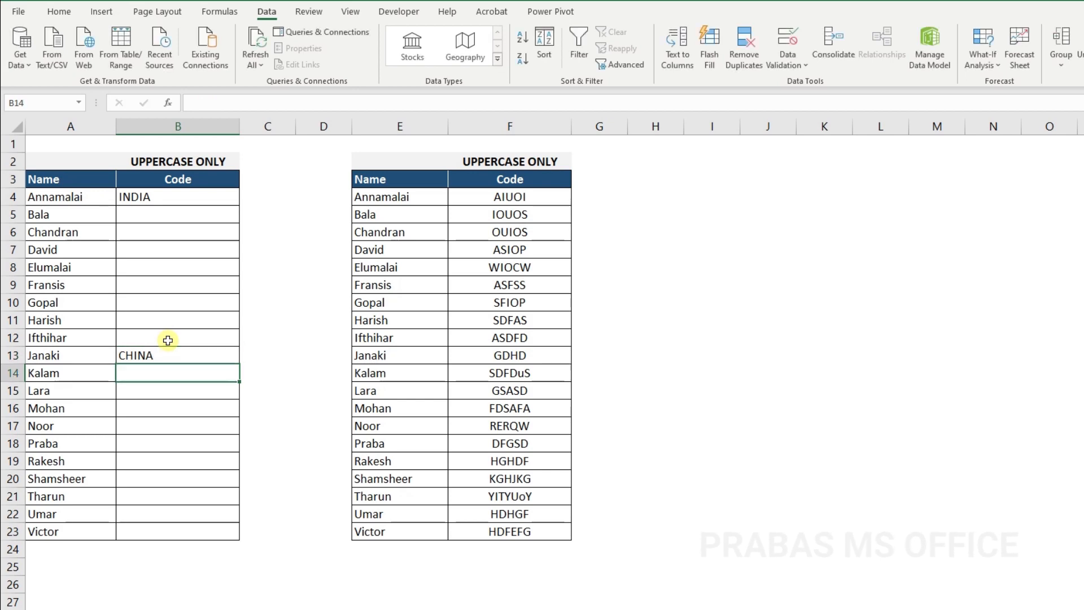
Step: Try to enter lowercase "china" in cell B14 to test the rule, and cancel the entry
type("china")
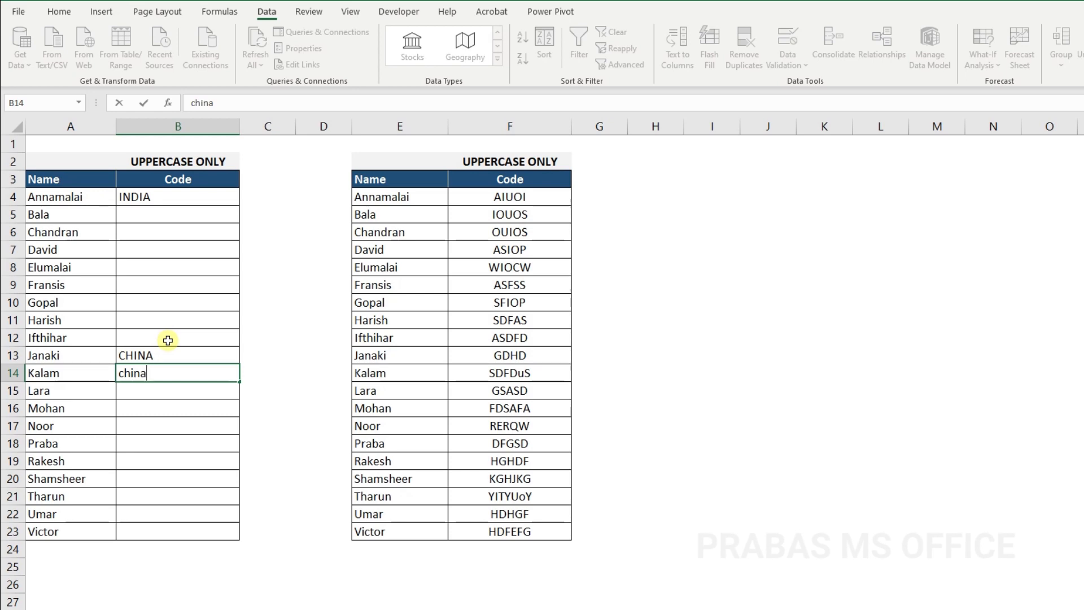
key("Return")
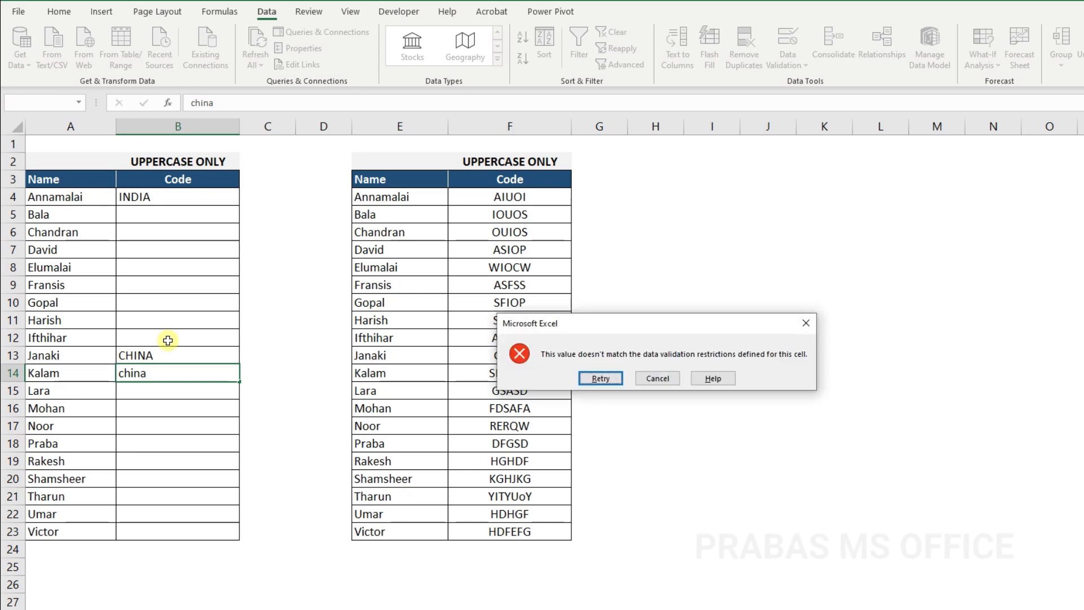
key("Escape")
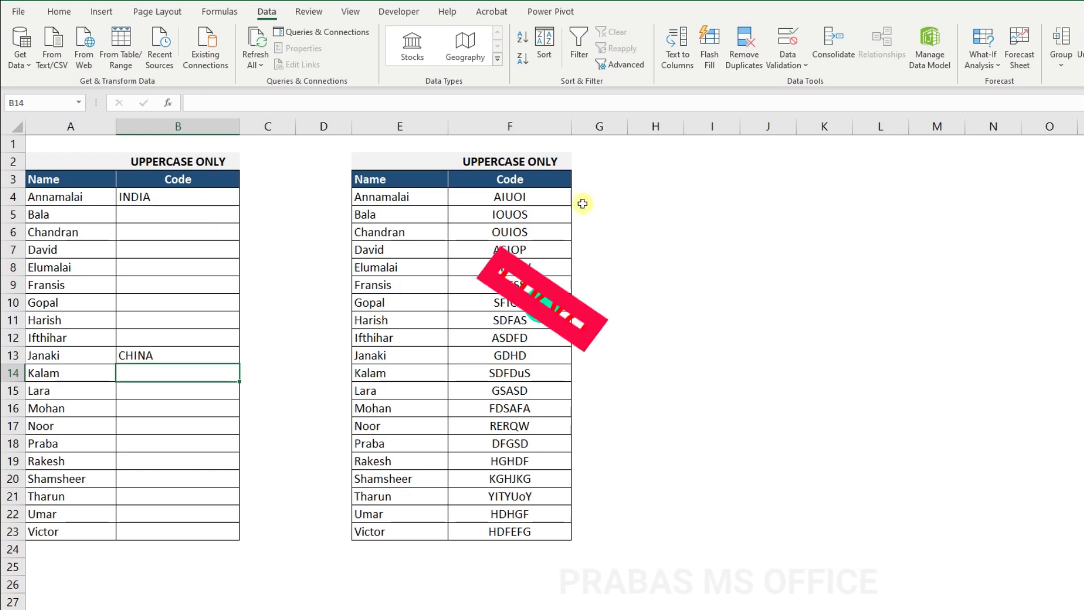
Step: Open Data Validation for the filled code cells F4:F23 and set the allowed criteria to Custom
left_click_drag(565, 197, 540, 522)
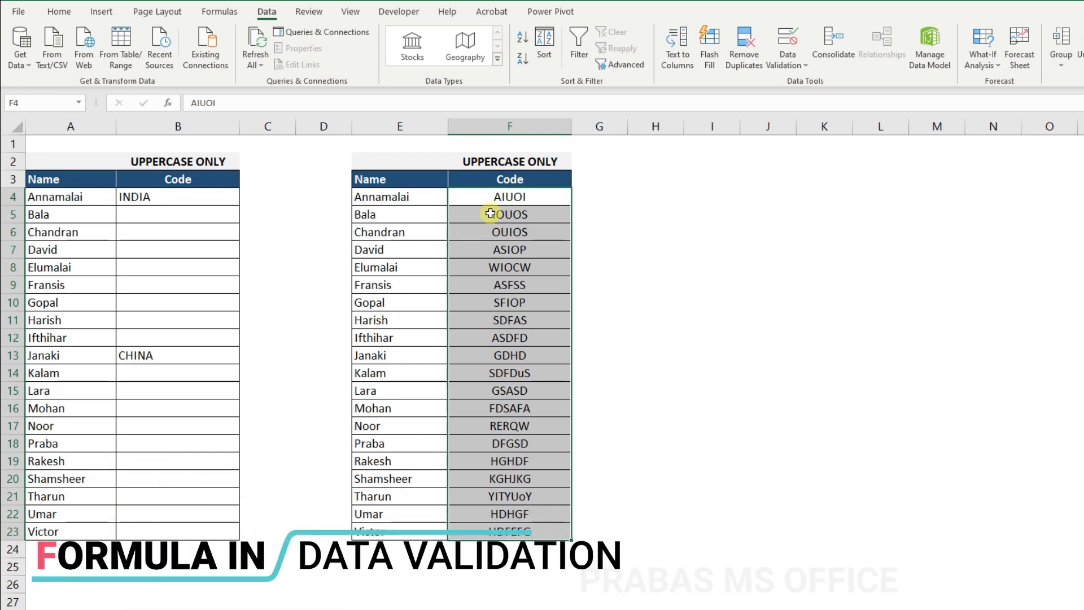
left_click(791, 46)
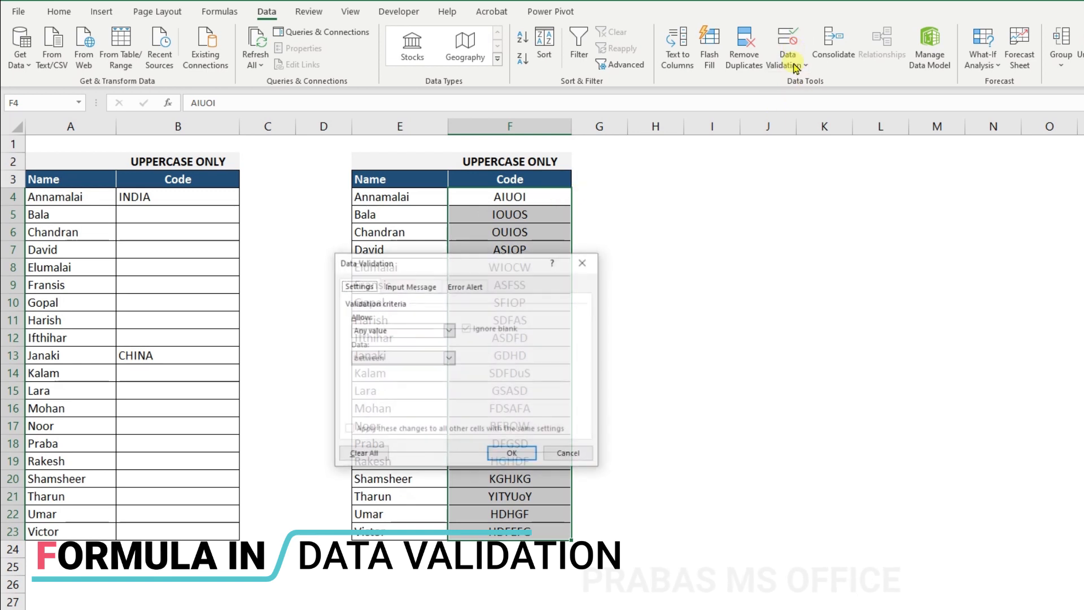
left_click_drag(542, 266, 762, 271)
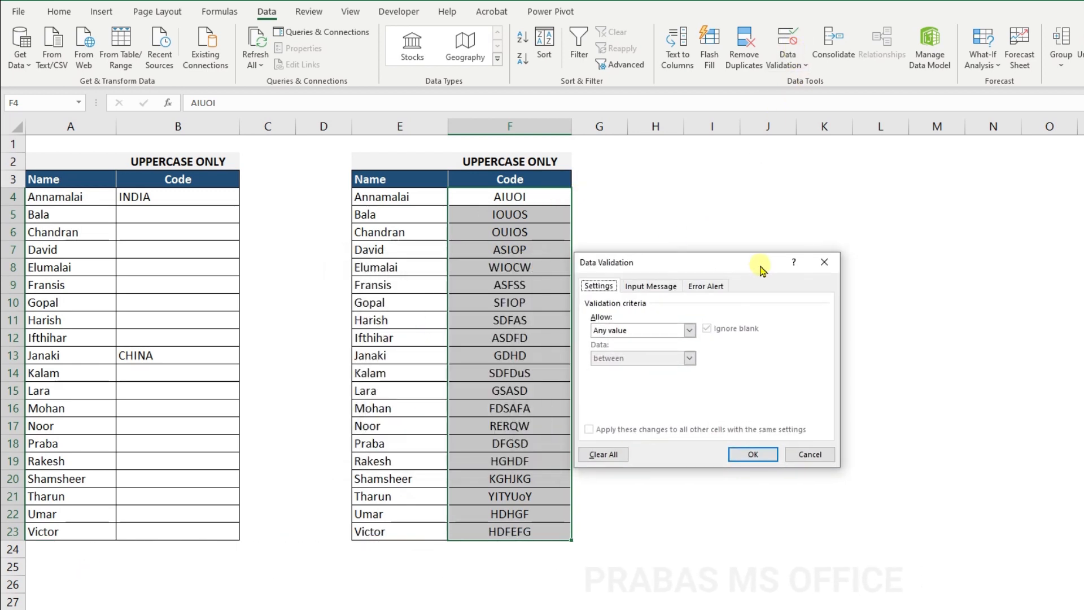
left_click(645, 333)
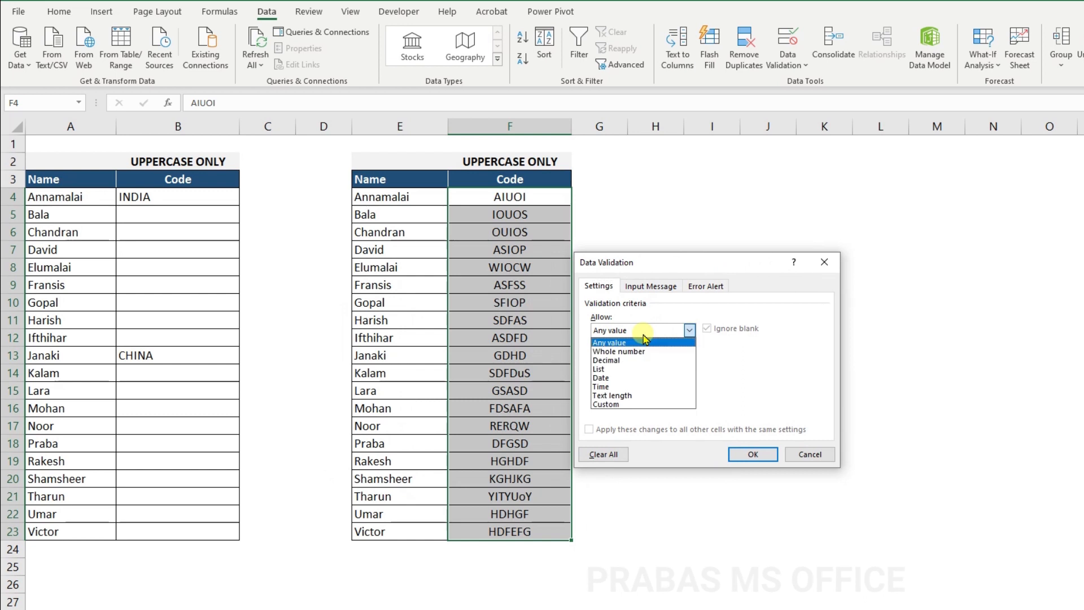
left_click(634, 404)
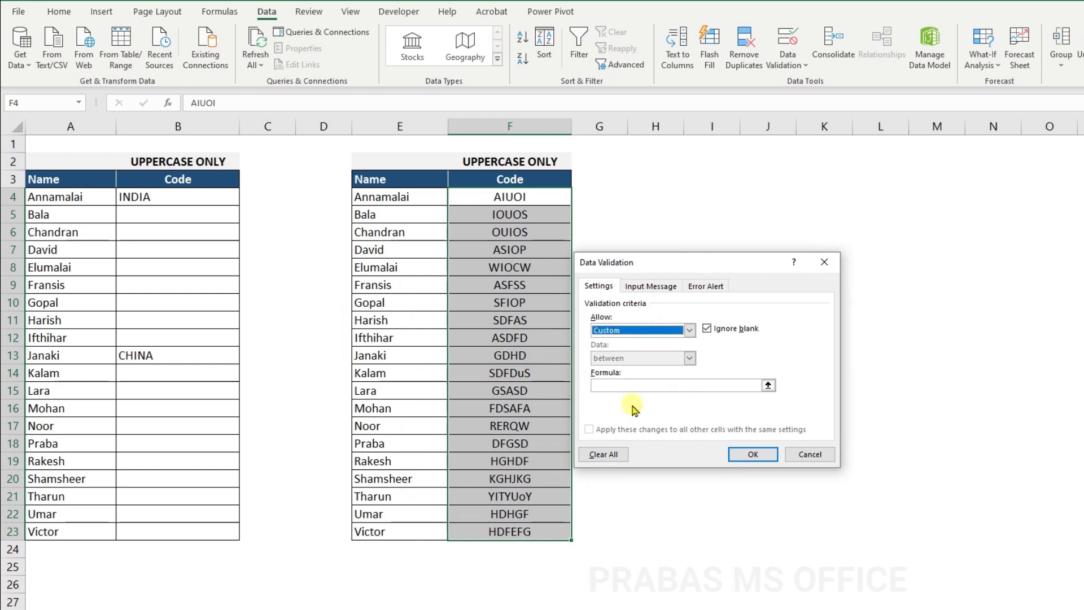
Step: Enter the custom validation formula =exact(F4,upper(F4)) for the code cells F4:F23 and apply the rule
left_click(632, 388)
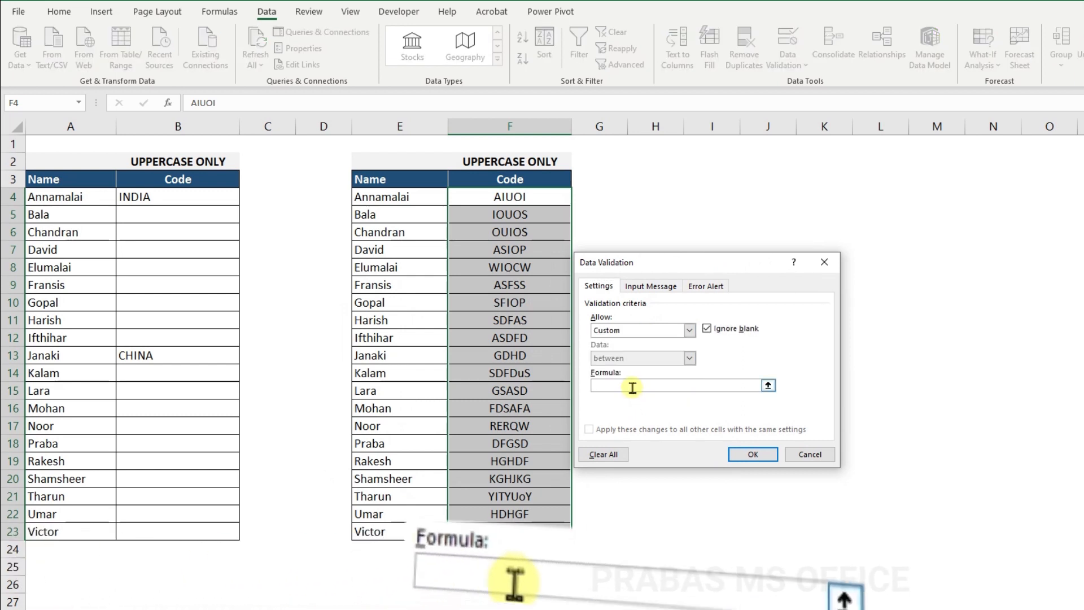
type("=")
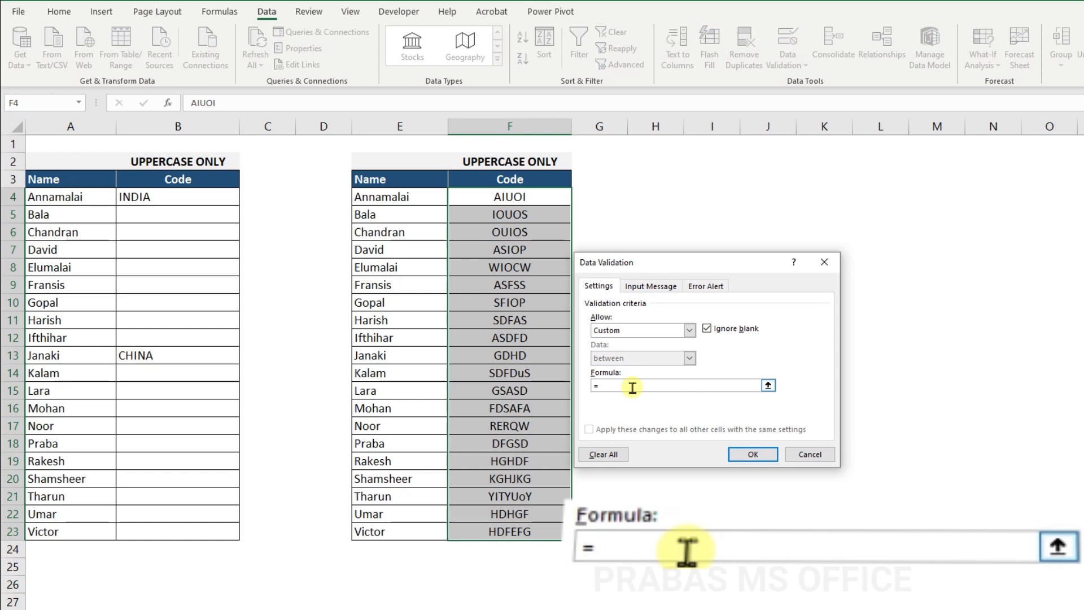
type("exact")
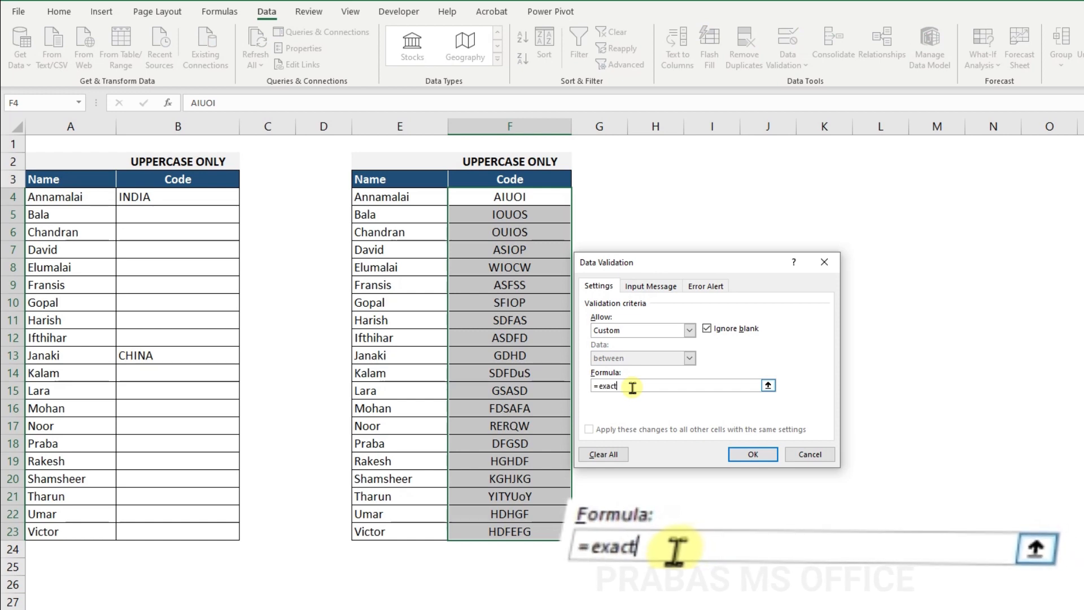
type("(")
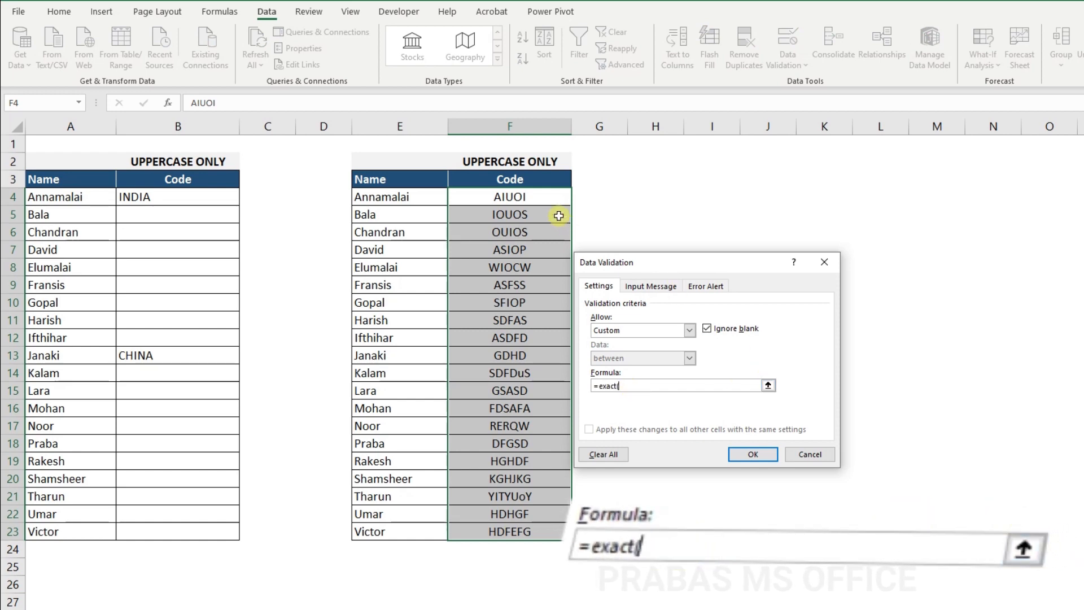
left_click(545, 199)
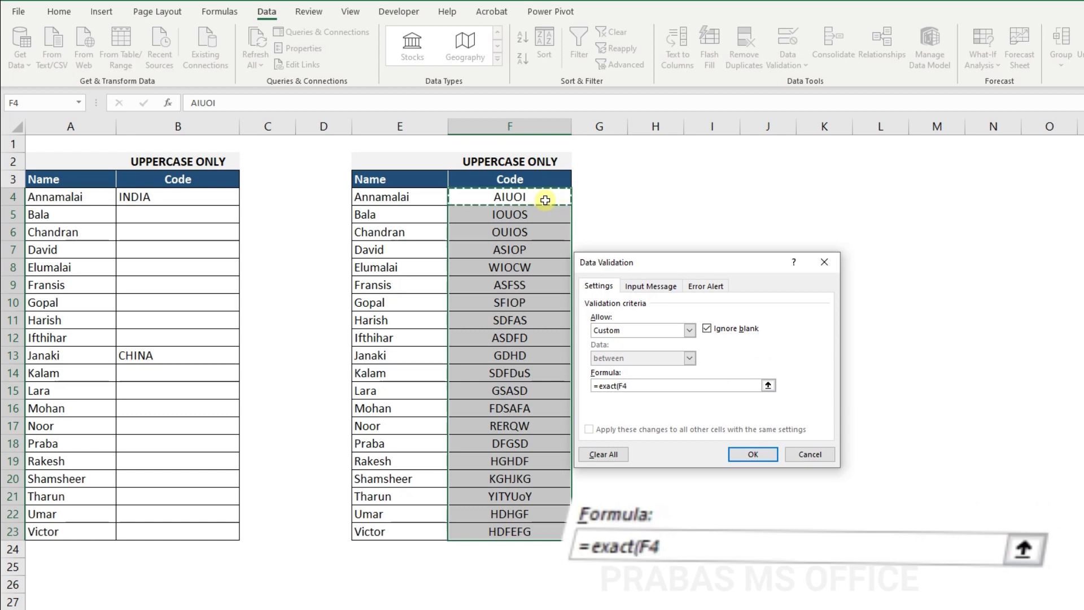
type(",upper")
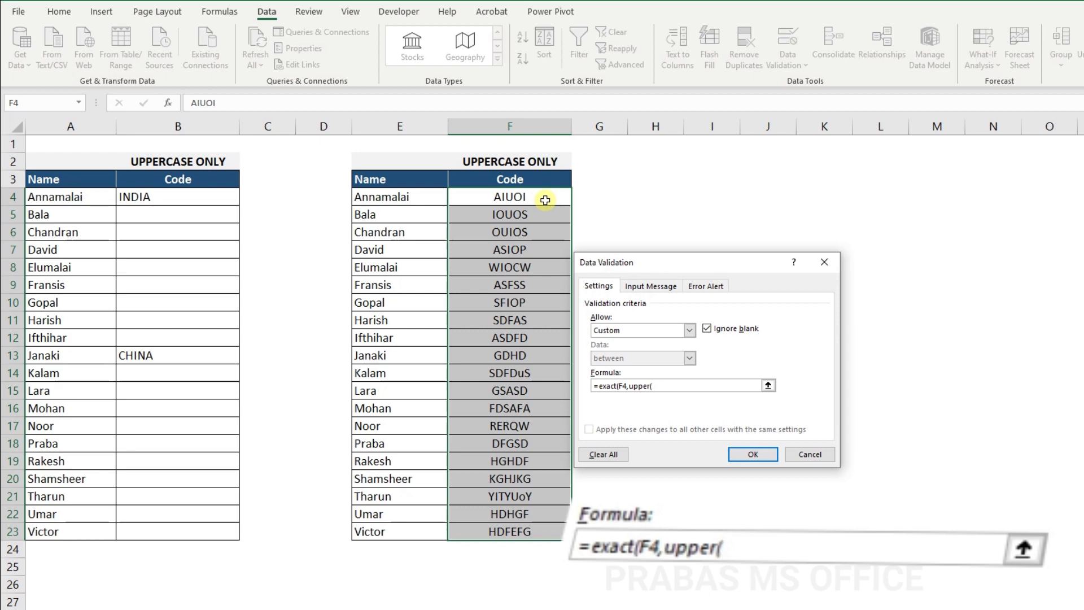
type("(")
left_click(544, 200)
type("))")
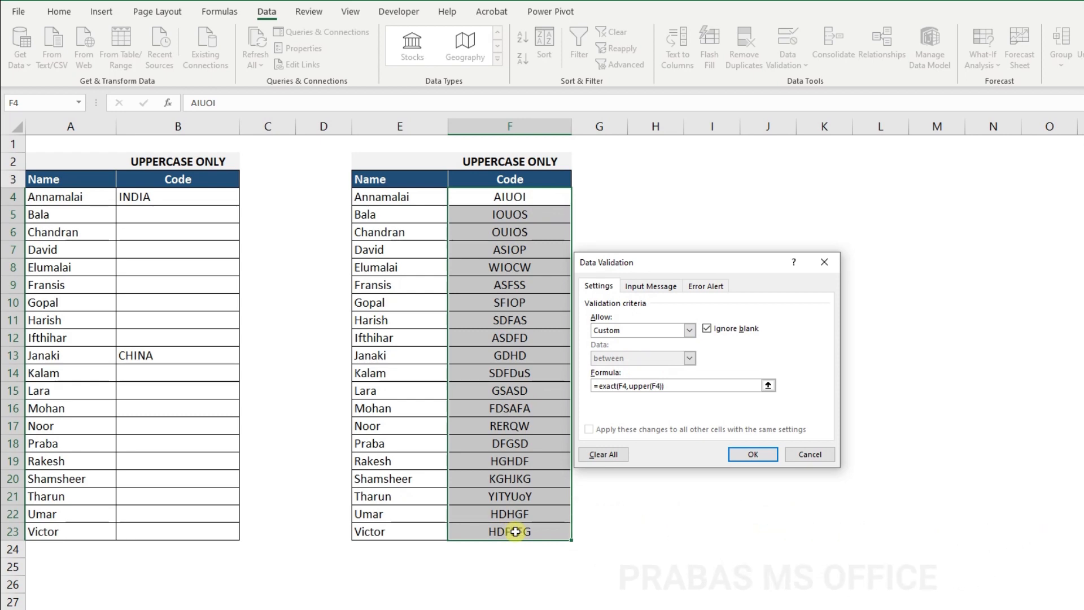
left_click(741, 454)
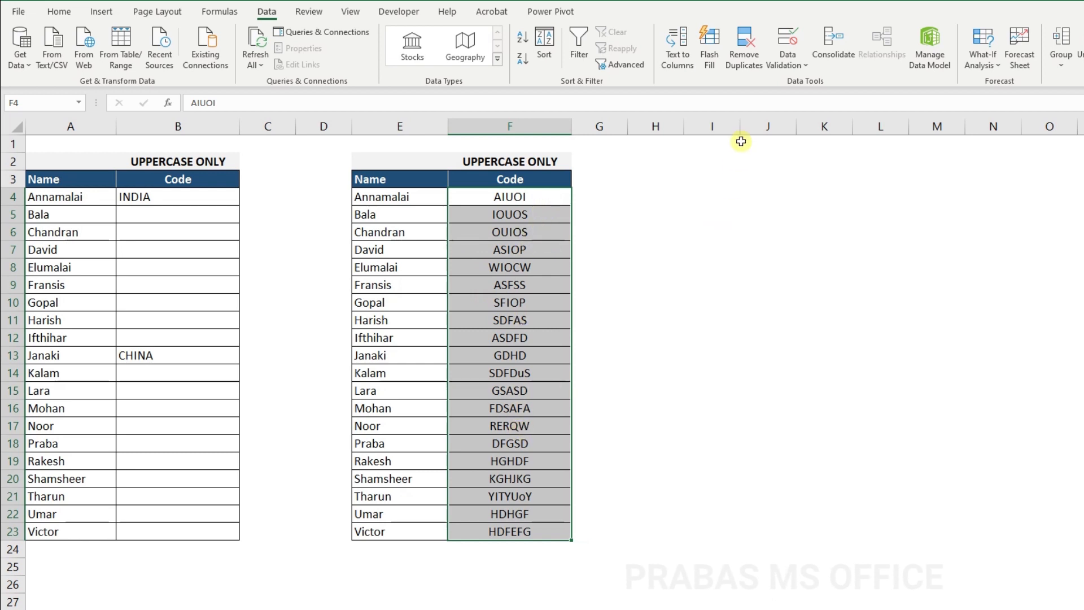
Step: Circle the invalid data among the existing codes in column F and deselect the range
left_click(790, 67)
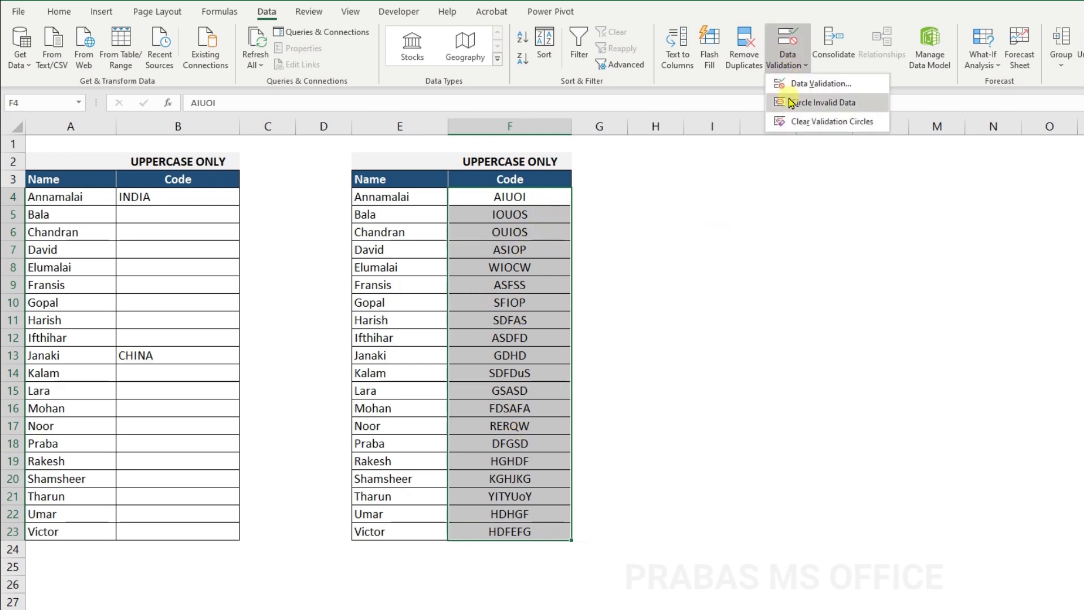
left_click(807, 103)
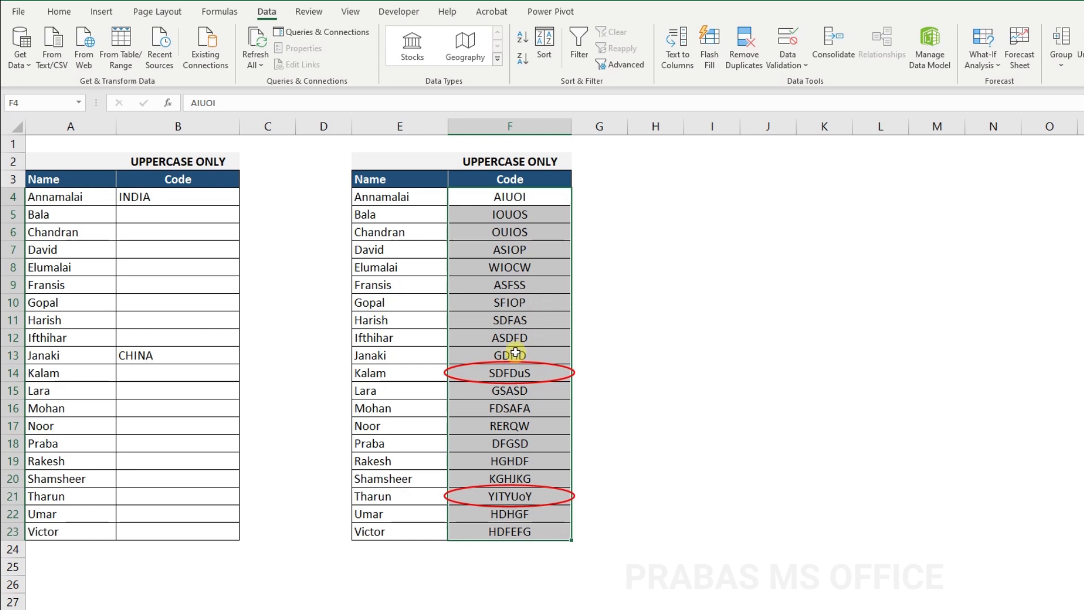
left_click(523, 289)
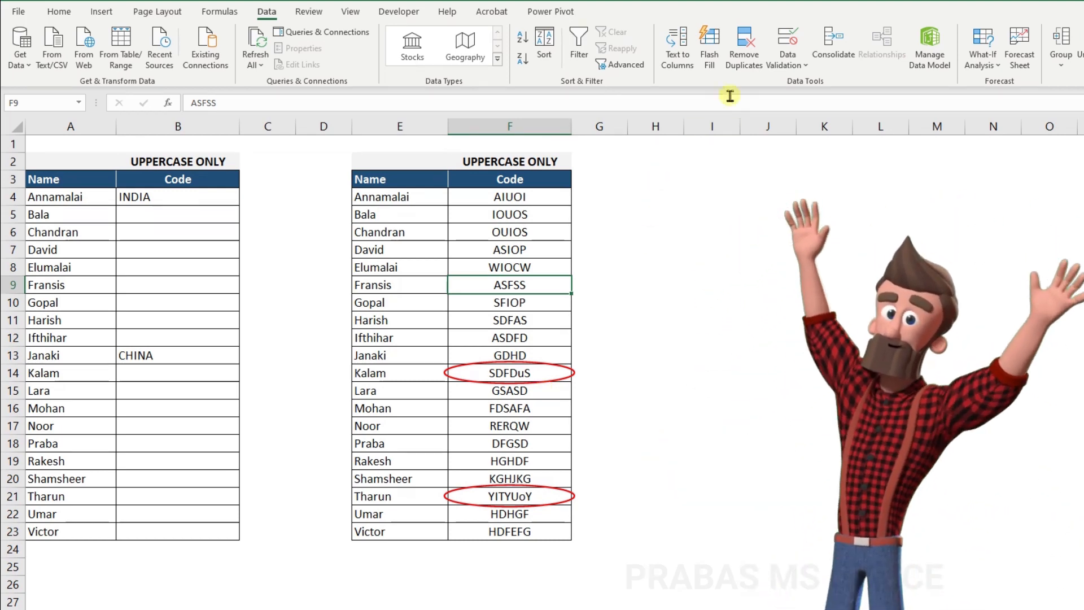
Step: Look over the Input Message and Error Alert options in Data Validation, and cancel the dialog
left_click(789, 44)
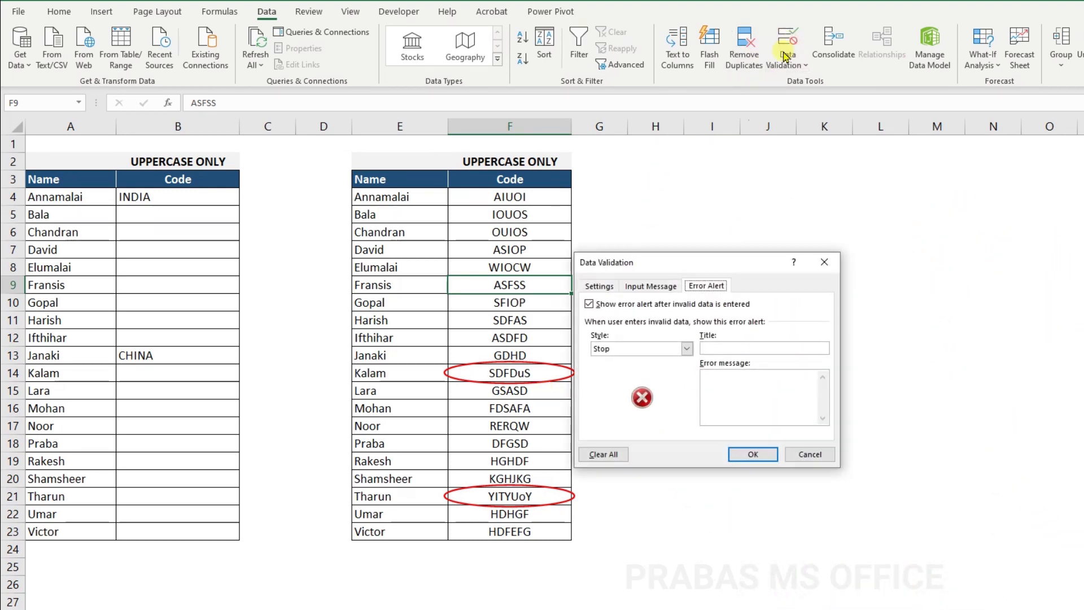
left_click(651, 288)
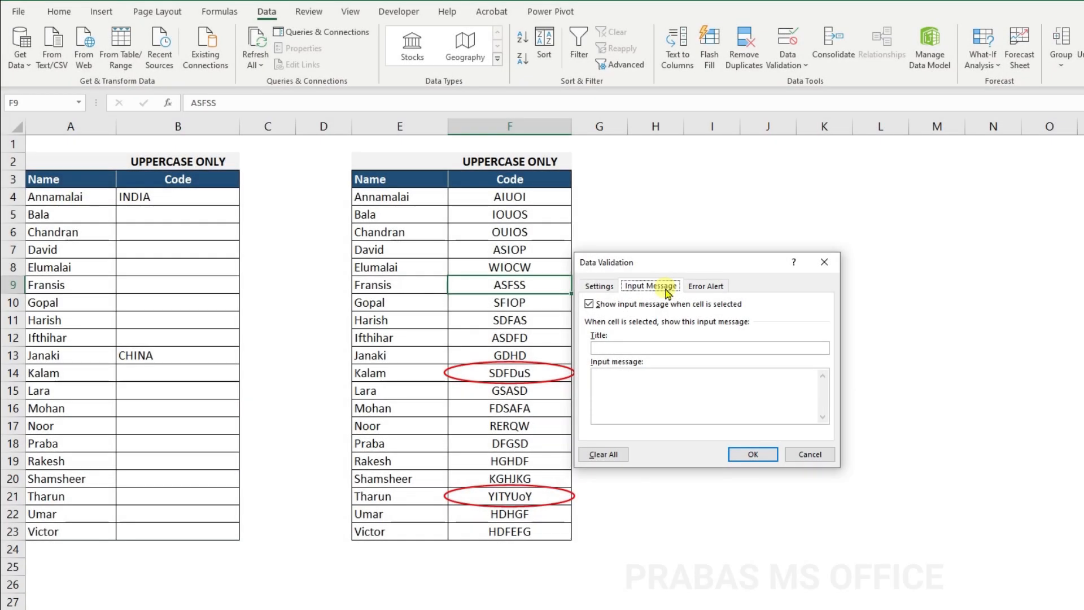
left_click(698, 288)
left_click(673, 288)
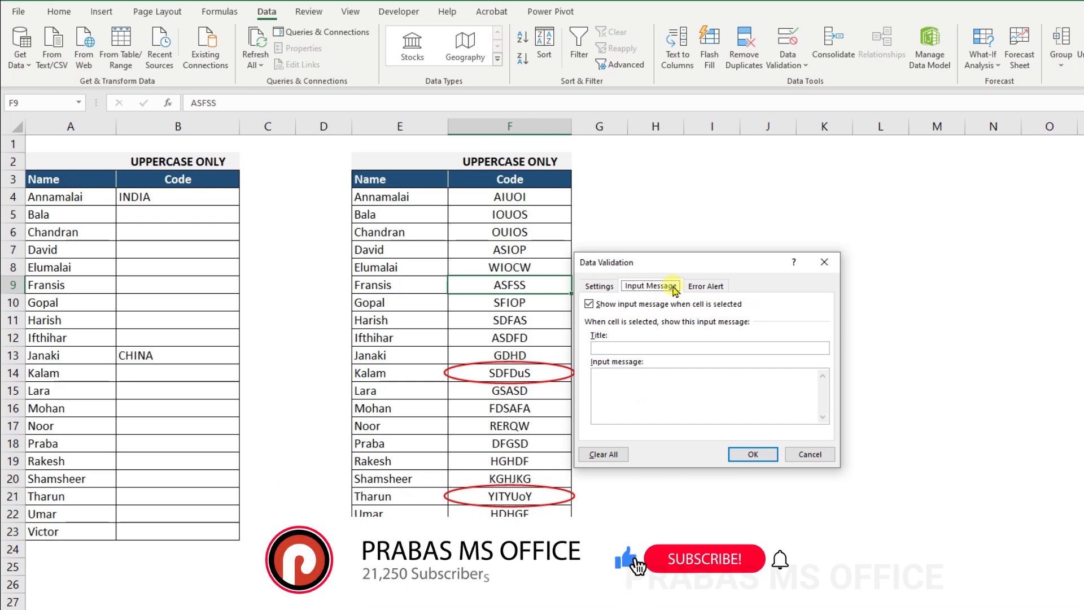
left_click(806, 459)
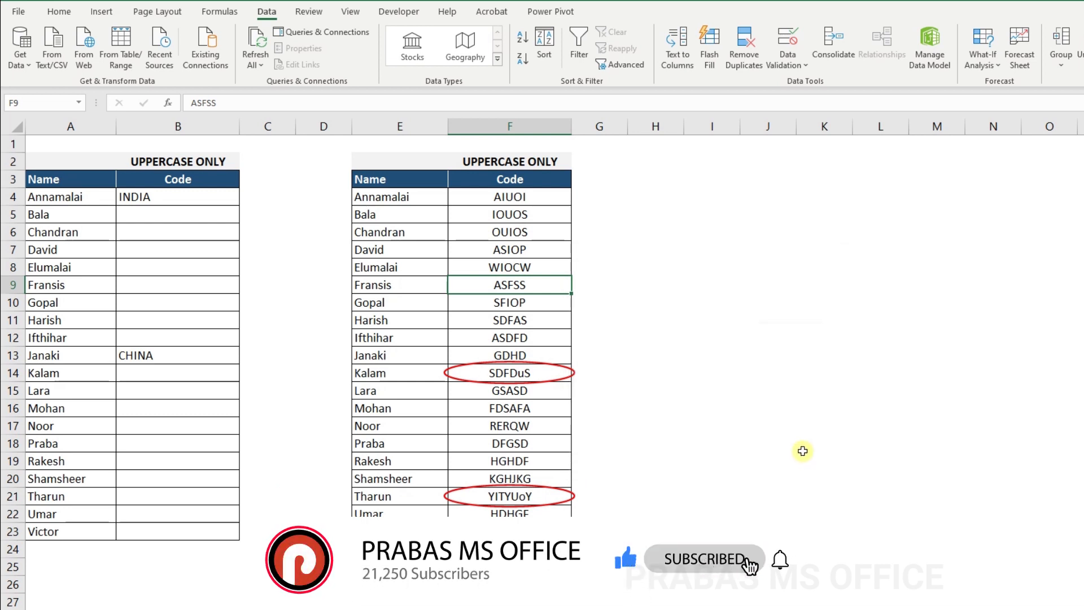